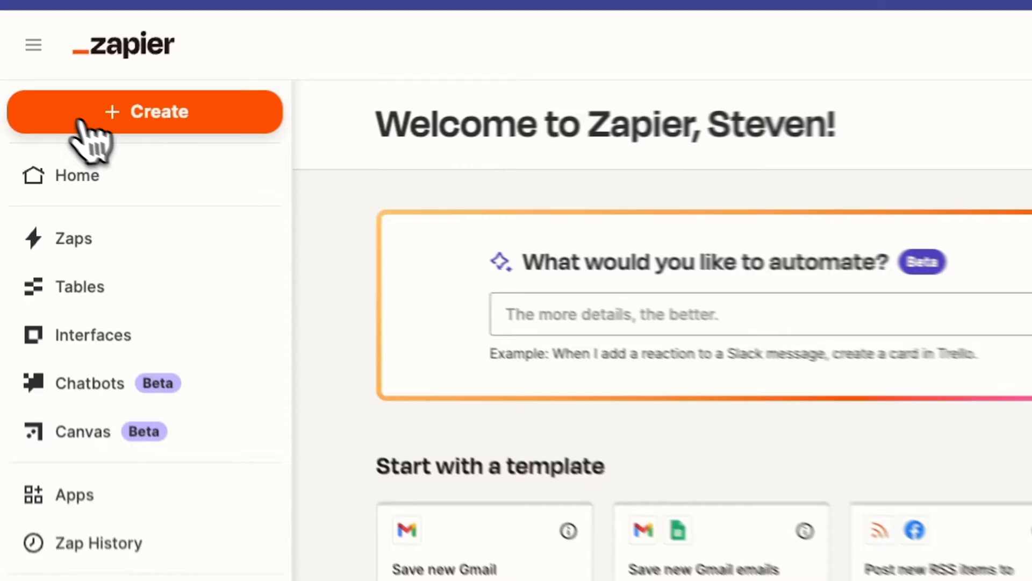
Step: Create a new Untitled Zap from the sidebar's + Create menu
{"action": "left_click", "coordinate": [63, 113]}
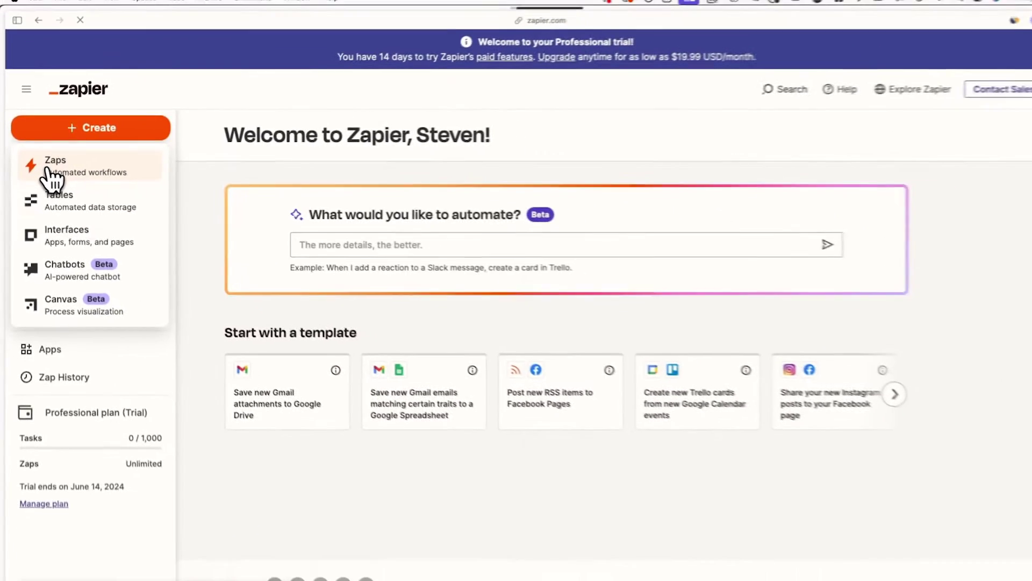
{"action": "left_click", "coordinate": [70, 187]}
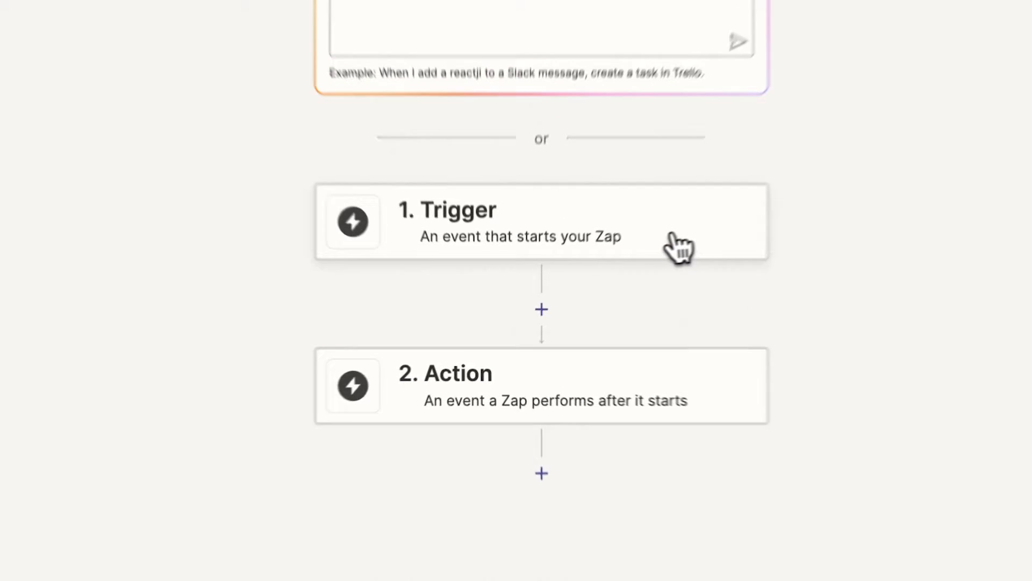
Step: Choose Skool as the trigger app and beehiiv as the action app
{"action": "left_click", "coordinate": [633, 268]}
{"action": "type", "text": "skool"}
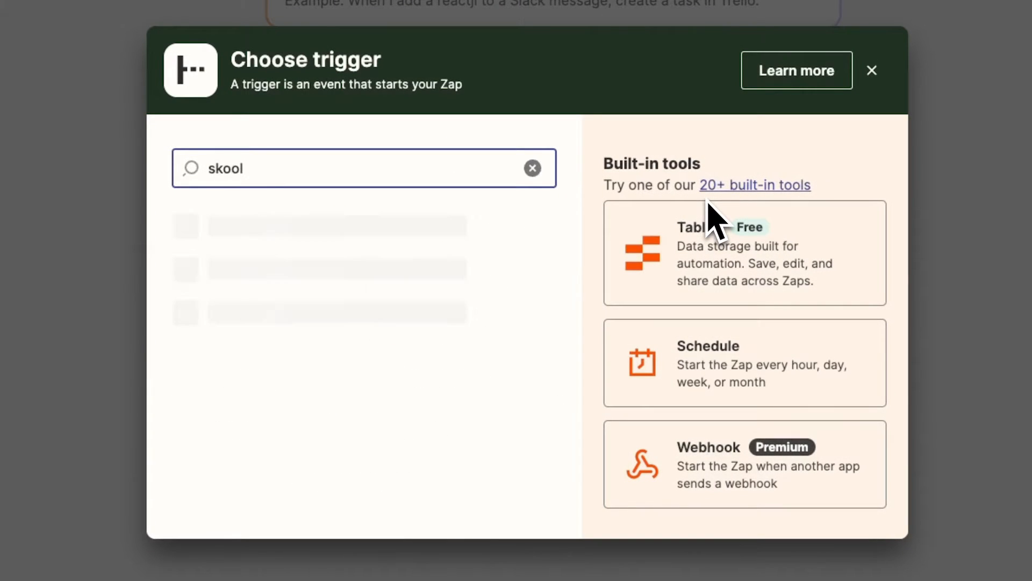
{"action": "left_click", "coordinate": [414, 234]}
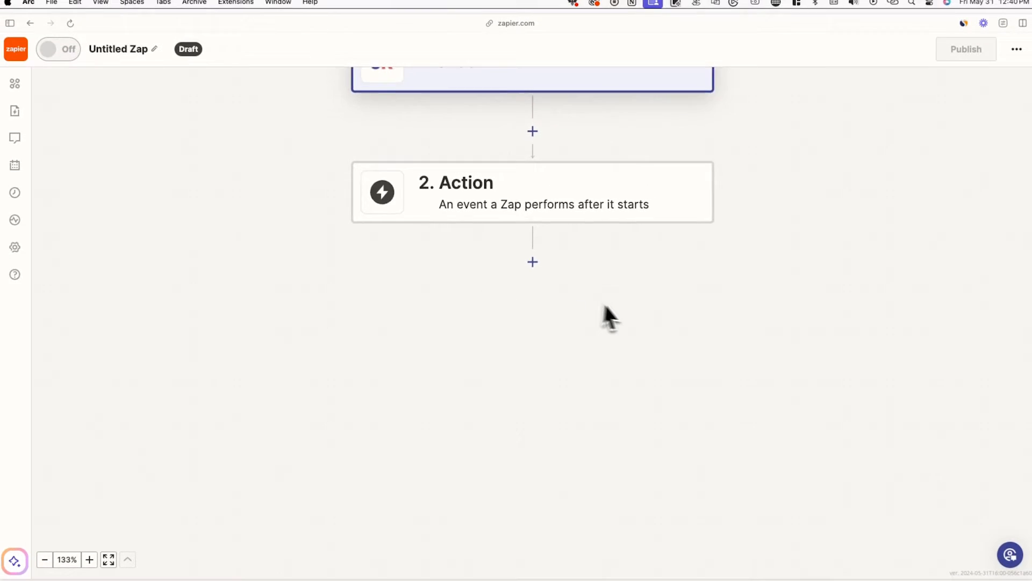
{"action": "mouse_move", "coordinate": [425, 373]}
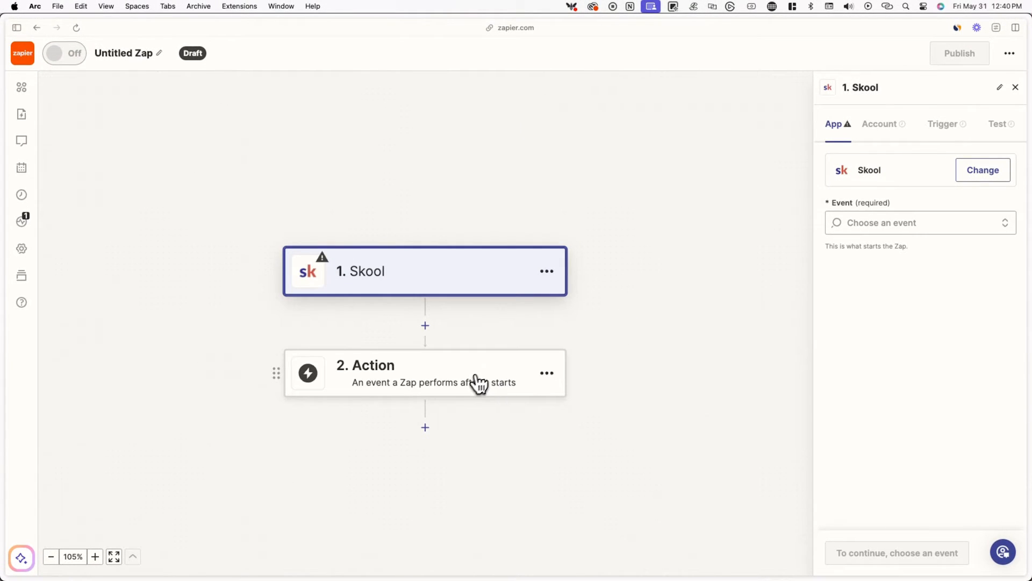
{"action": "left_click", "coordinate": [479, 383]}
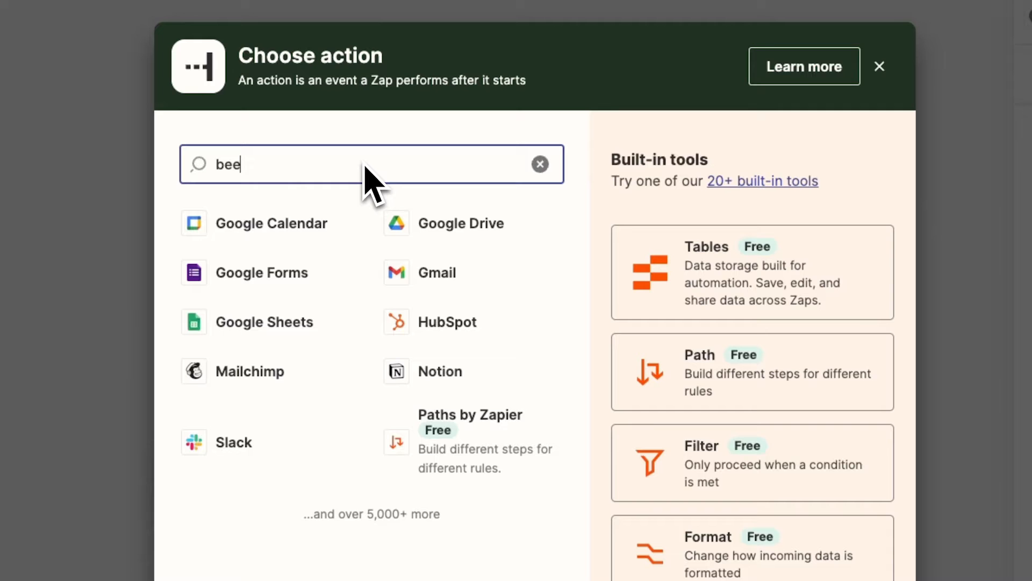
{"action": "left_click", "coordinate": [339, 232]}
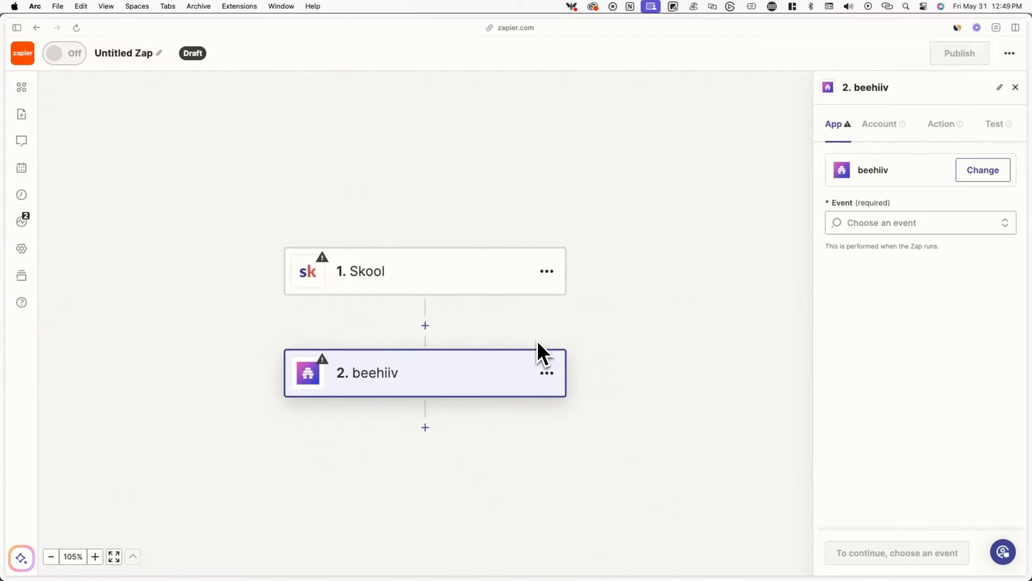
Step: Set the Skool trigger event to New Paid Member and start signing in to Skool
{"action": "left_click", "coordinate": [510, 287]}
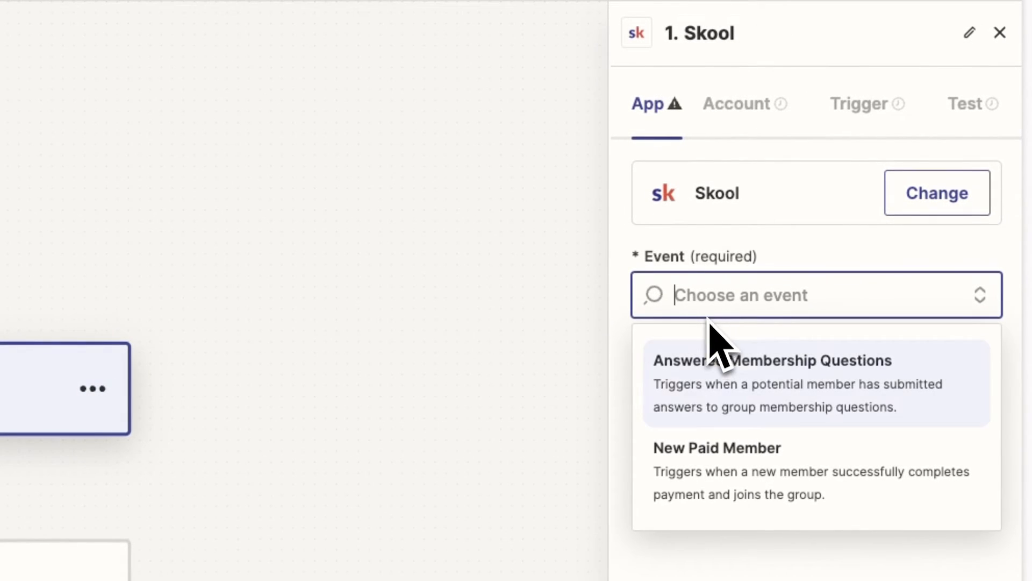
{"action": "left_click", "coordinate": [723, 456]}
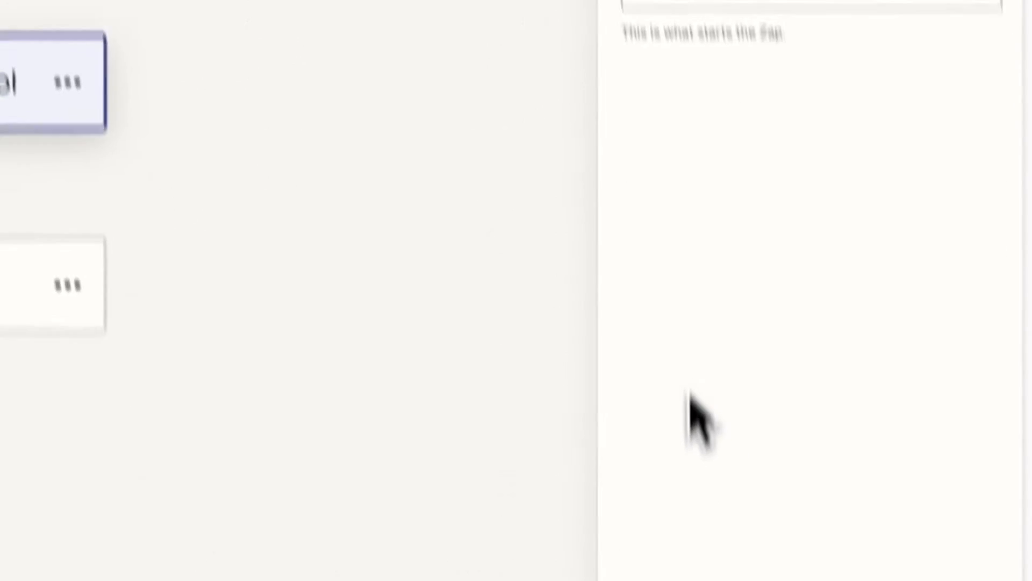
{"action": "left_click", "coordinate": [672, 528]}
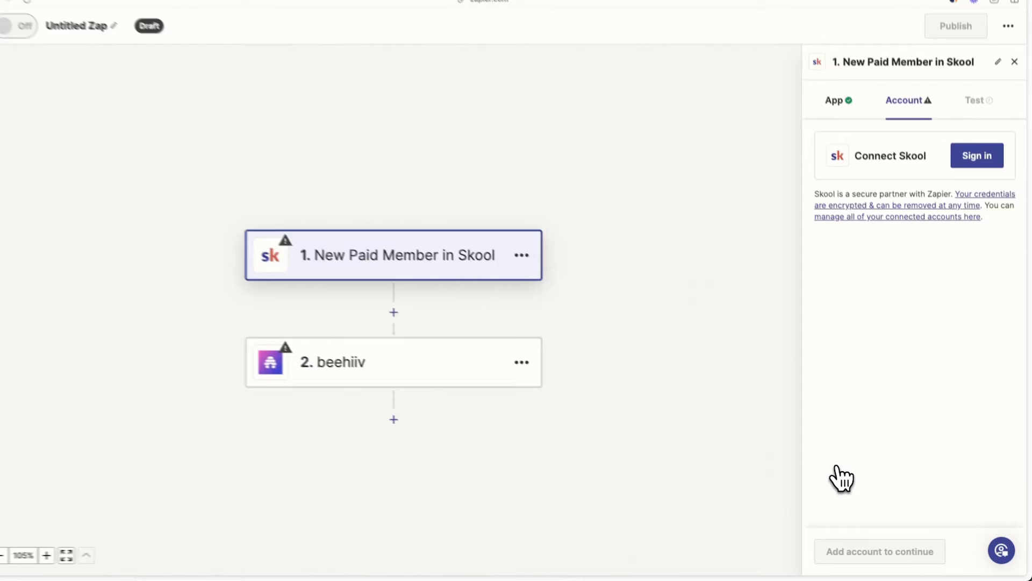
{"action": "left_click", "coordinate": [973, 185]}
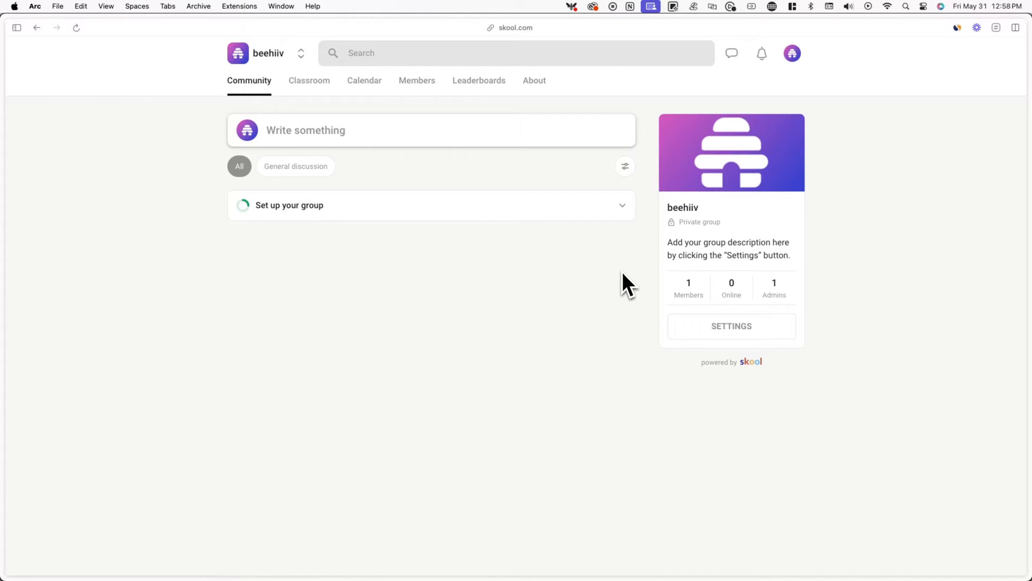
Step: Reach the beehiiv group's admin settings from the Skool account menu's Communities list
{"action": "left_click", "coordinate": [792, 53]}
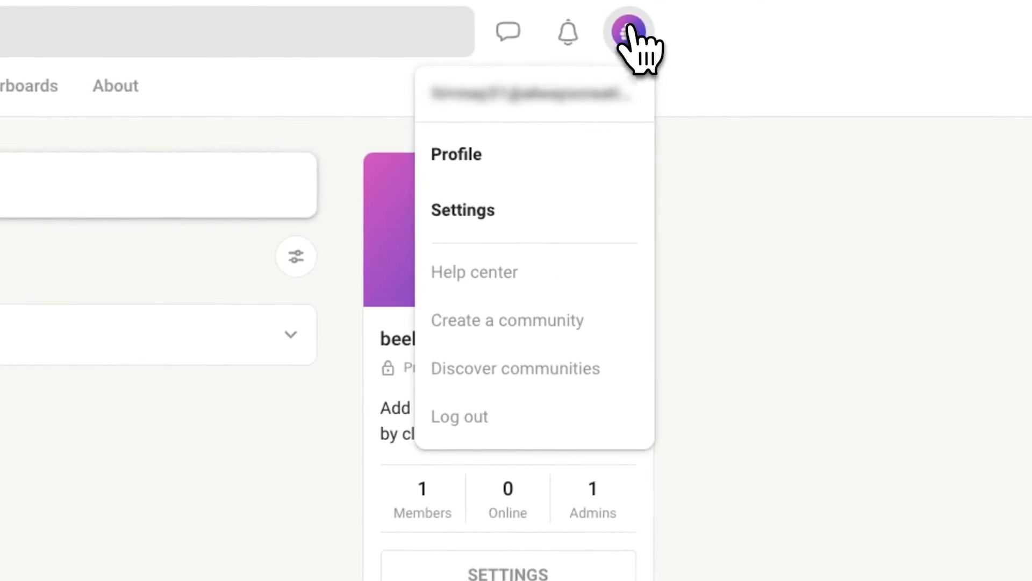
{"action": "left_click", "coordinate": [565, 212]}
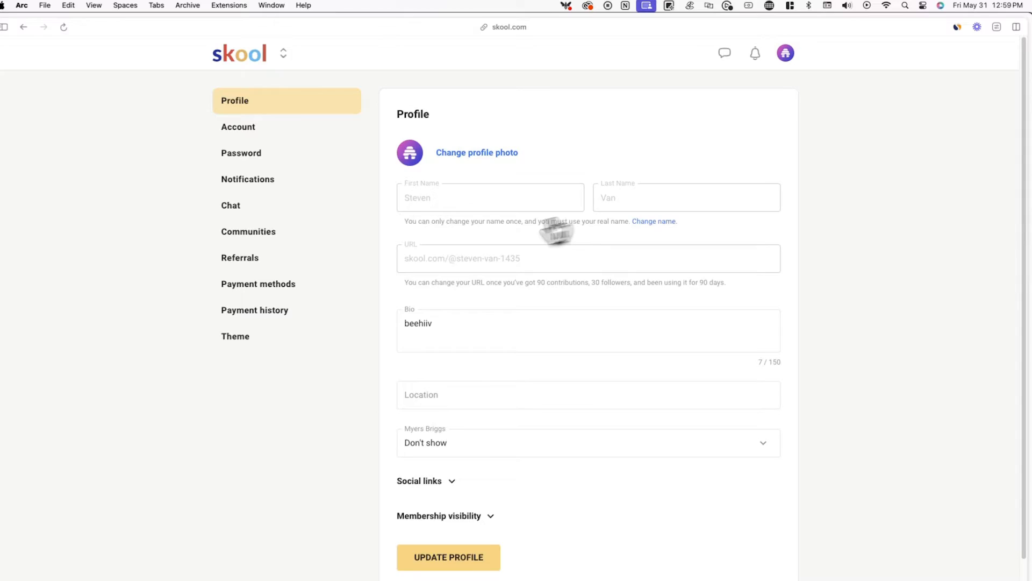
{"action": "left_click", "coordinate": [321, 237]}
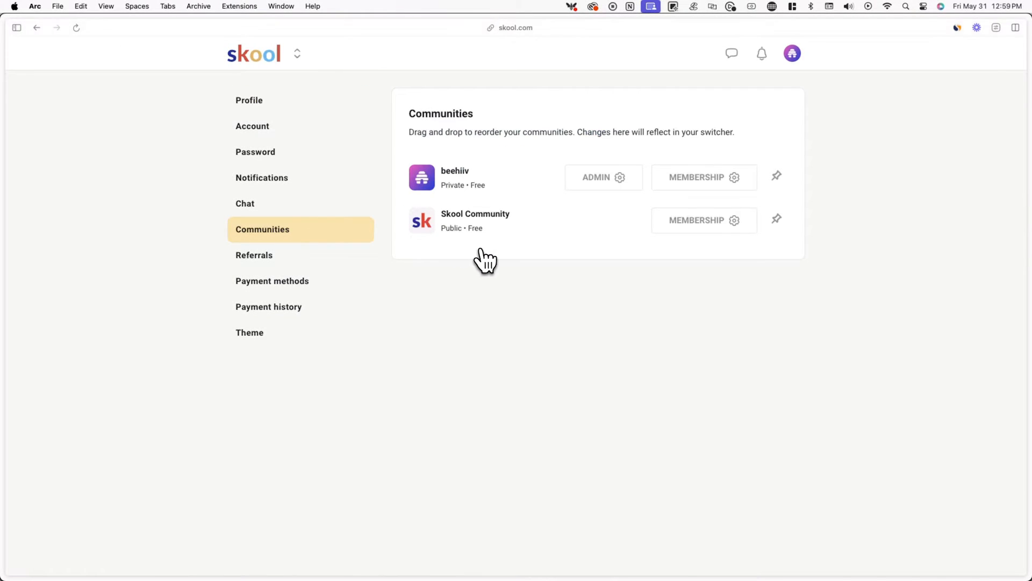
{"action": "left_click", "coordinate": [604, 177]}
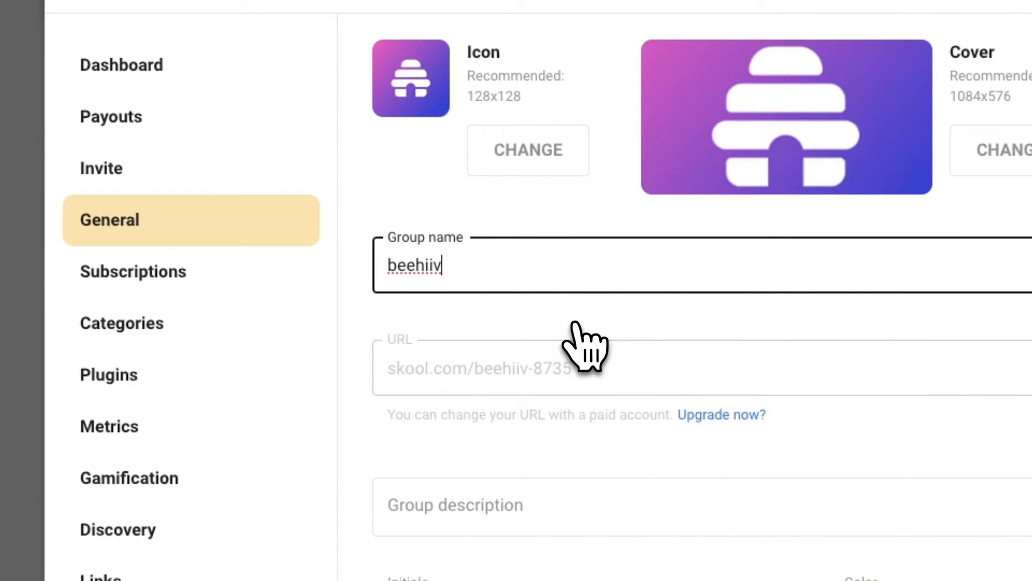
Step: Copy the group's Zapier integration API key from the Plugins settings
{"action": "left_click", "coordinate": [276, 391]}
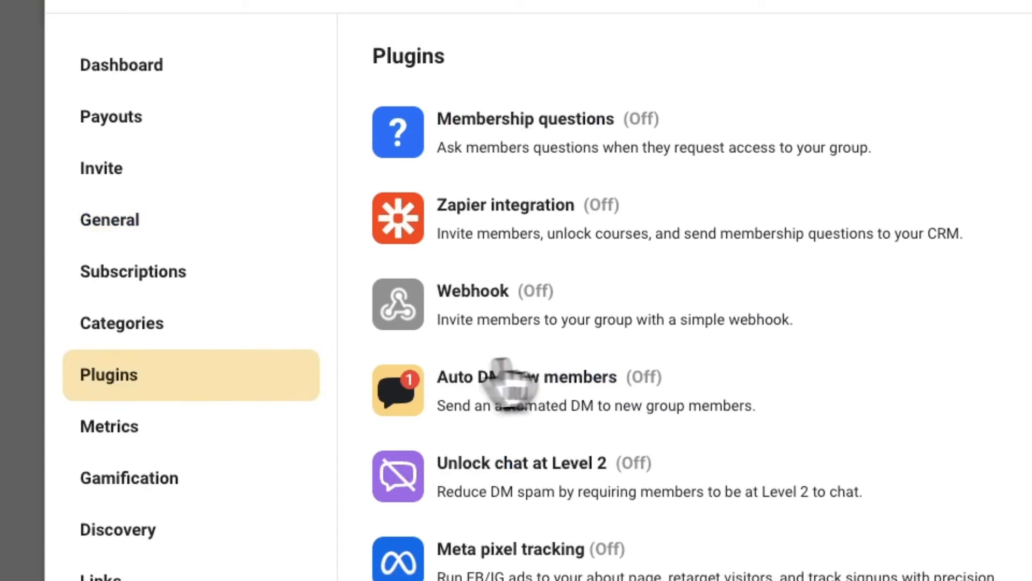
{"action": "left_click", "coordinate": [890, 242]}
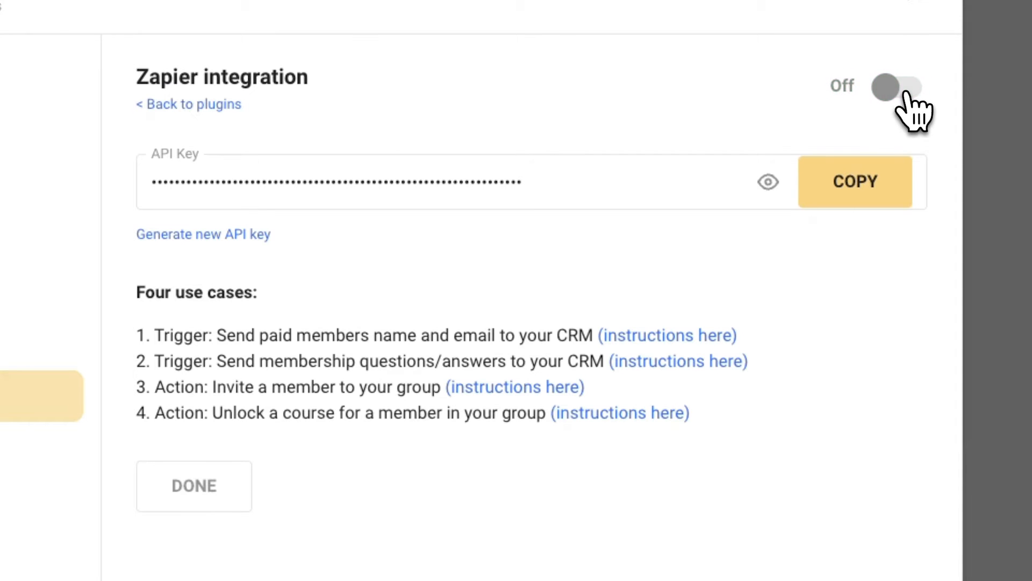
{"action": "left_click", "coordinate": [843, 172]}
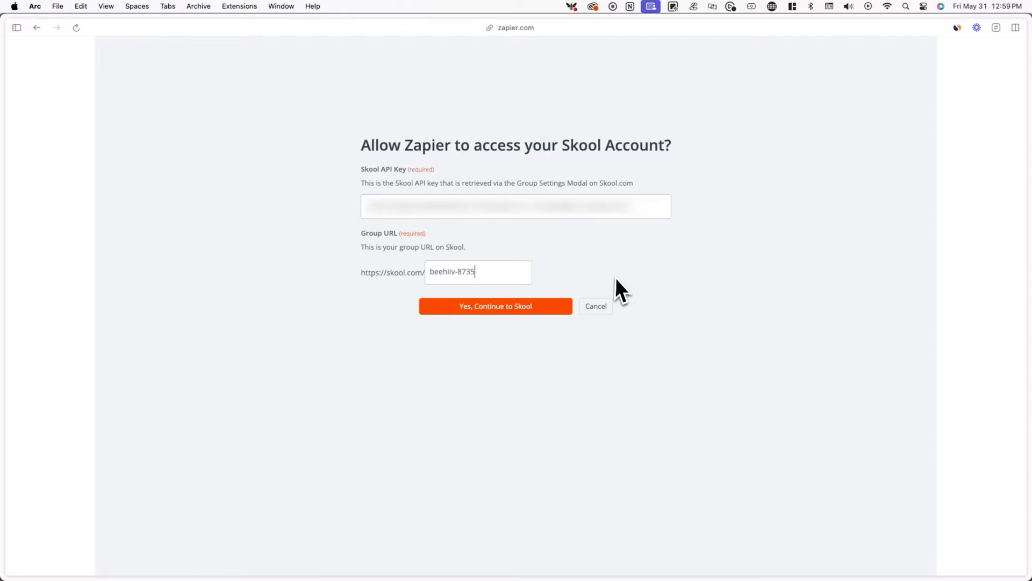
Step: Authorize the Skool account with the key and group URL, then test the New Paid Member trigger
{"action": "left_click", "coordinate": [539, 308]}
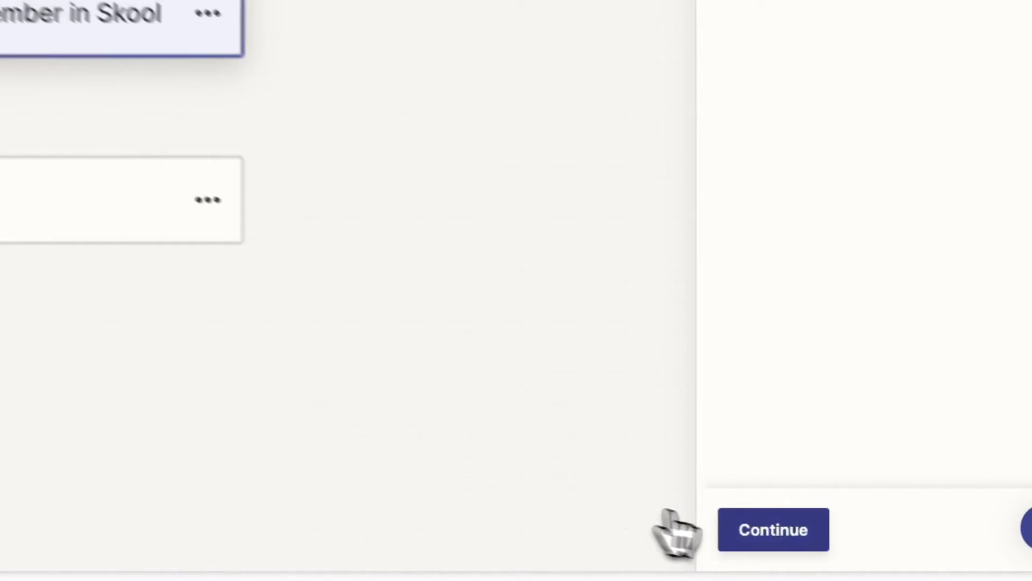
{"action": "left_click", "coordinate": [833, 553]}
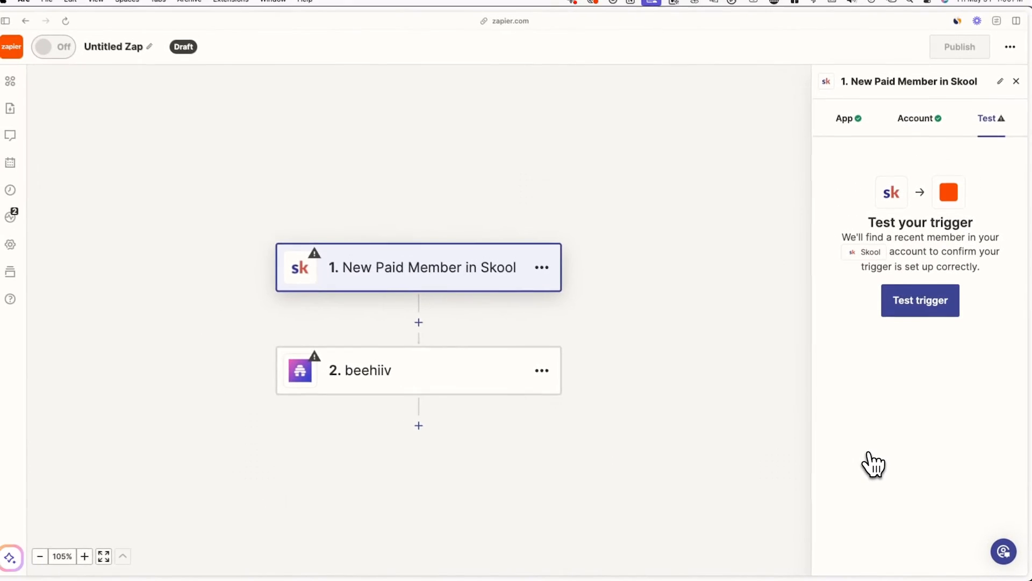
{"action": "left_click", "coordinate": [923, 315]}
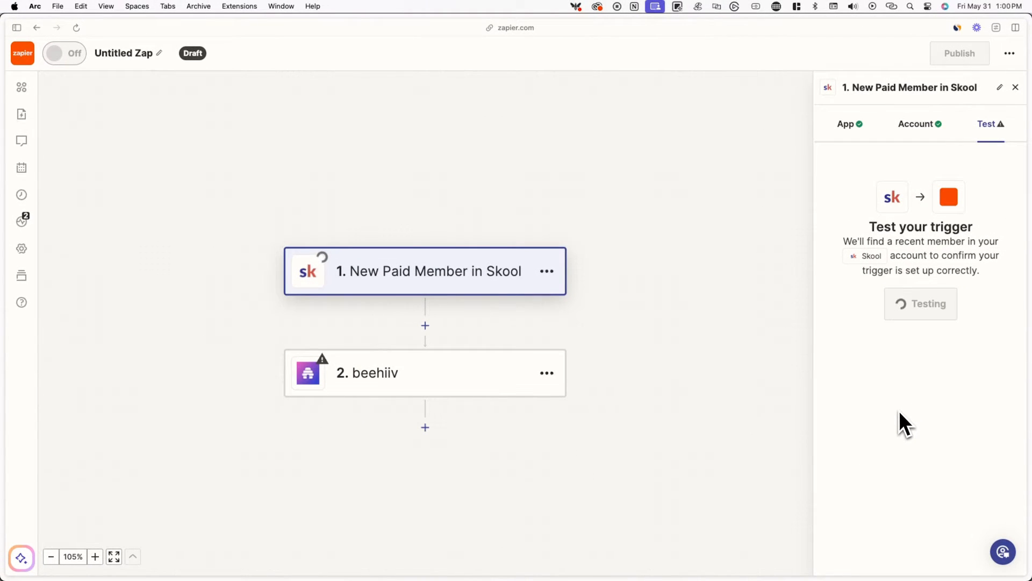
{"action": "left_click", "coordinate": [934, 556]}
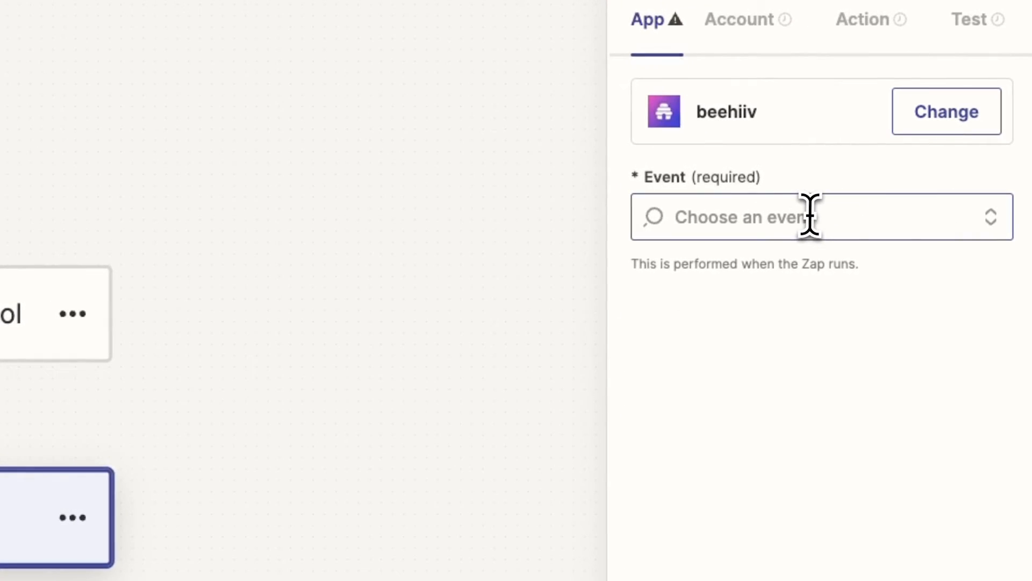
Step: Set the beehiiv action event to Create a Subscriber and start signing in to beehiiv
{"action": "left_click", "coordinate": [810, 217]}
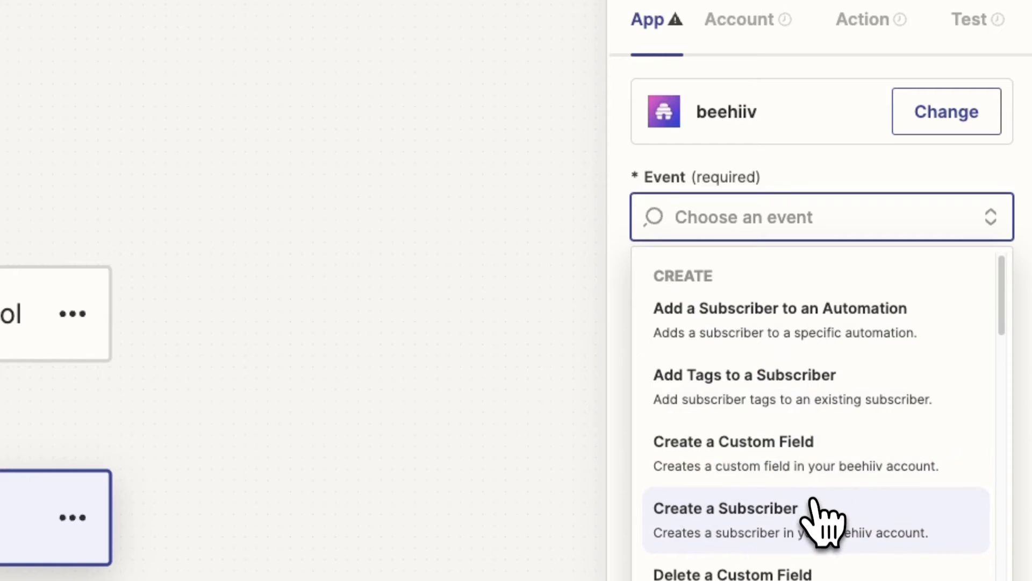
{"action": "left_click", "coordinate": [825, 521]}
{"action": "left_click", "coordinate": [862, 552]}
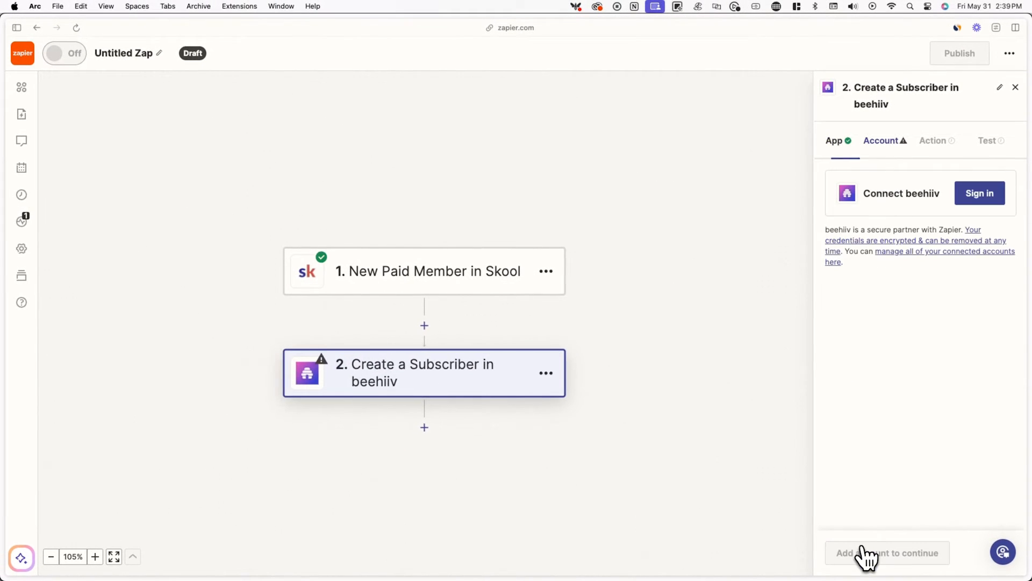
{"action": "left_click", "coordinate": [979, 193]}
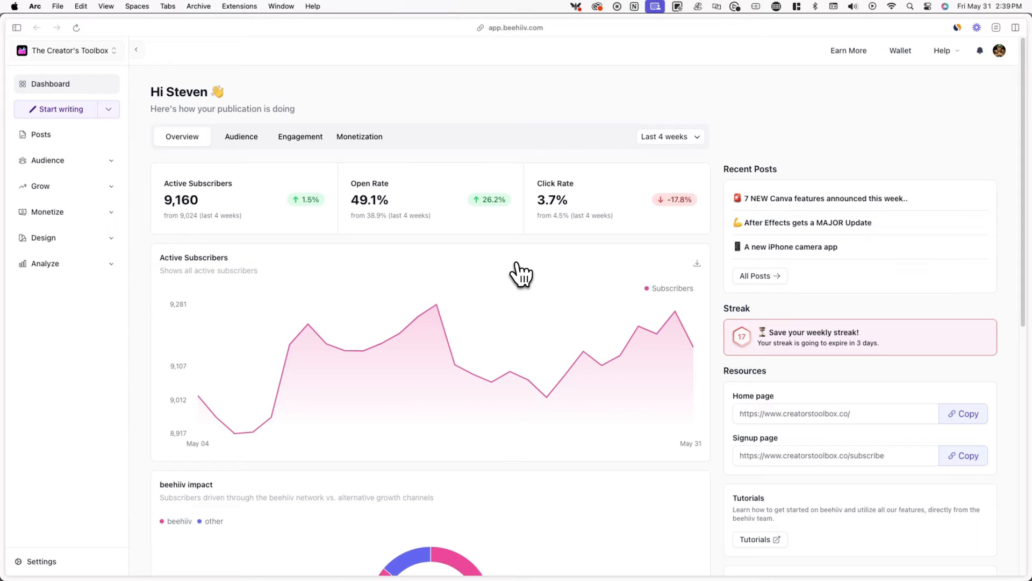
Step: Create a beehiiv API key named Zapier under Settings > Integrations and copy it
{"action": "left_click", "coordinate": [39, 561]}
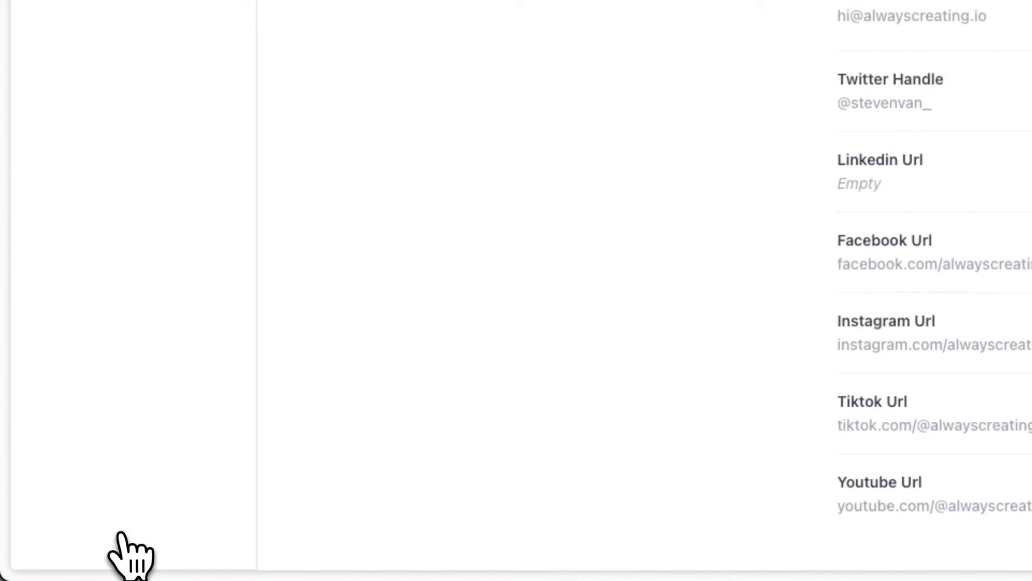
{"action": "left_click", "coordinate": [239, 413]}
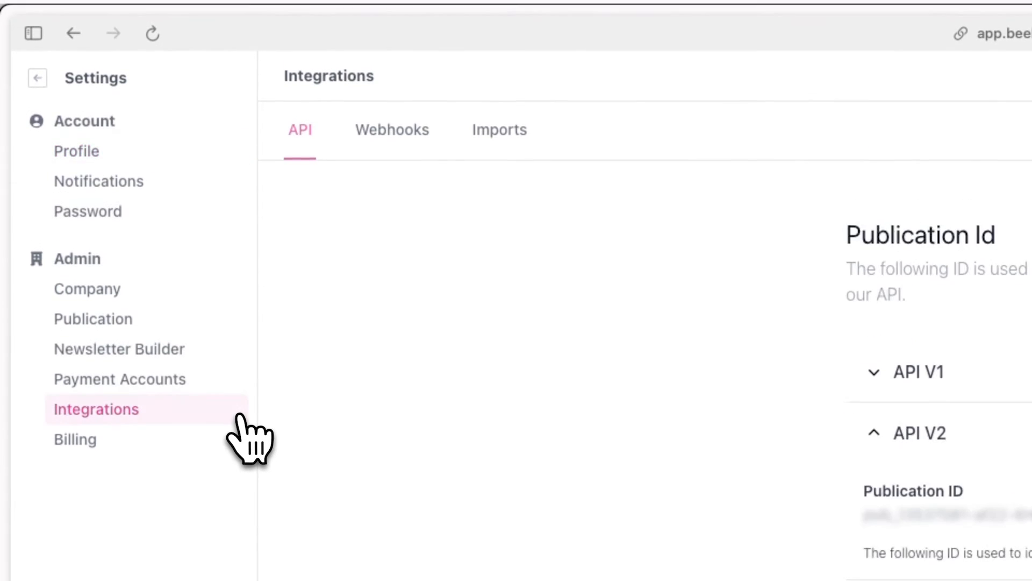
{"action": "scroll", "coordinate": [484, 331], "scroll_direction": "down", "scroll_amount": 5}
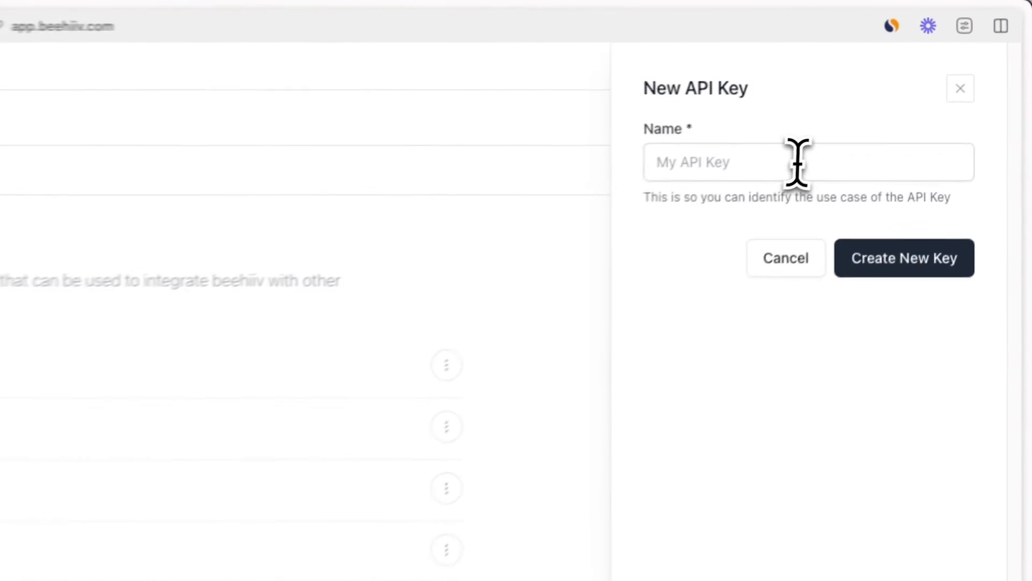
{"action": "left_click", "coordinate": [782, 170]}
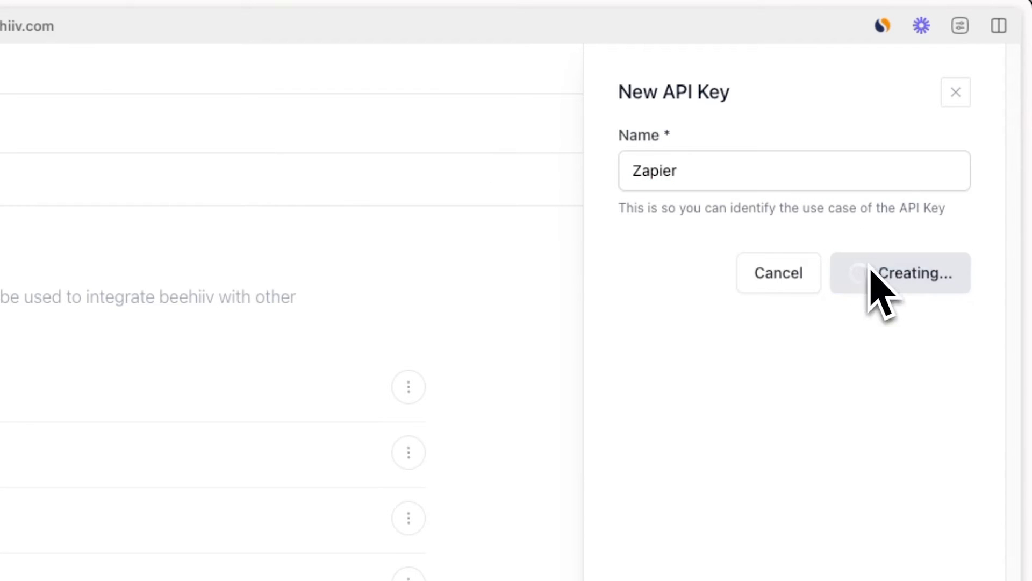
{"action": "left_click", "coordinate": [929, 307]}
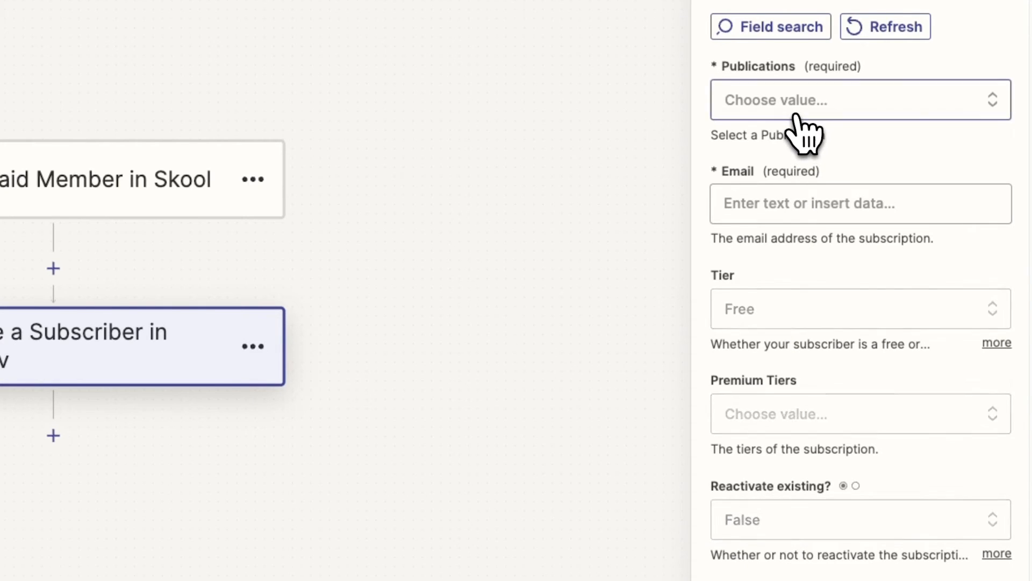
Step: Select The Creator's Toolbox publication and map Email to the Skool member's 1. Email
{"action": "left_click", "coordinate": [798, 117]}
{"action": "scroll", "coordinate": [904, 533], "scroll_direction": "down", "scroll_amount": 1}
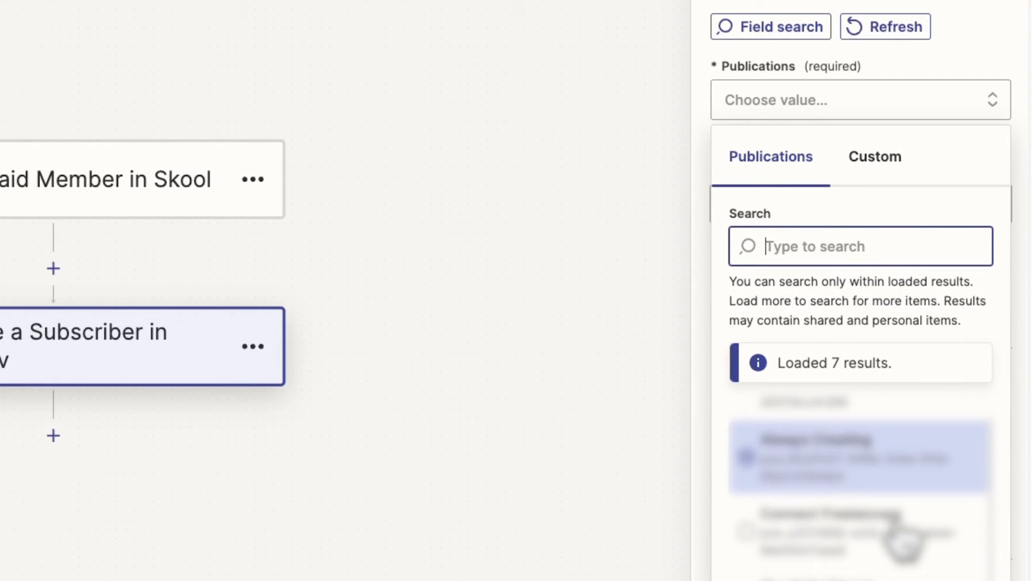
{"action": "scroll", "coordinate": [904, 542], "scroll_direction": "down", "scroll_amount": 1}
{"action": "scroll", "coordinate": [903, 541], "scroll_direction": "down", "scroll_amount": 1}
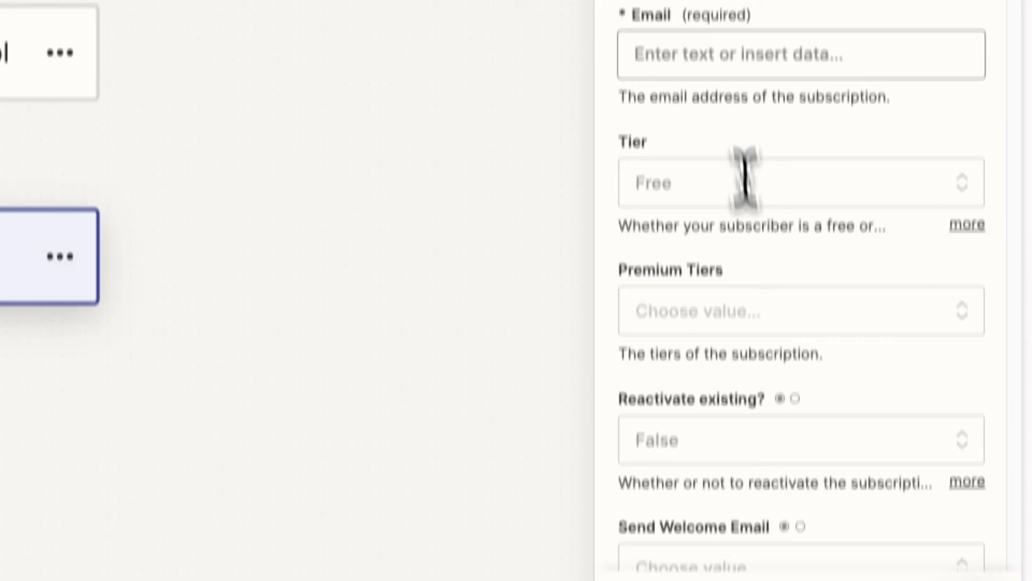
{"action": "left_click", "coordinate": [731, 185]}
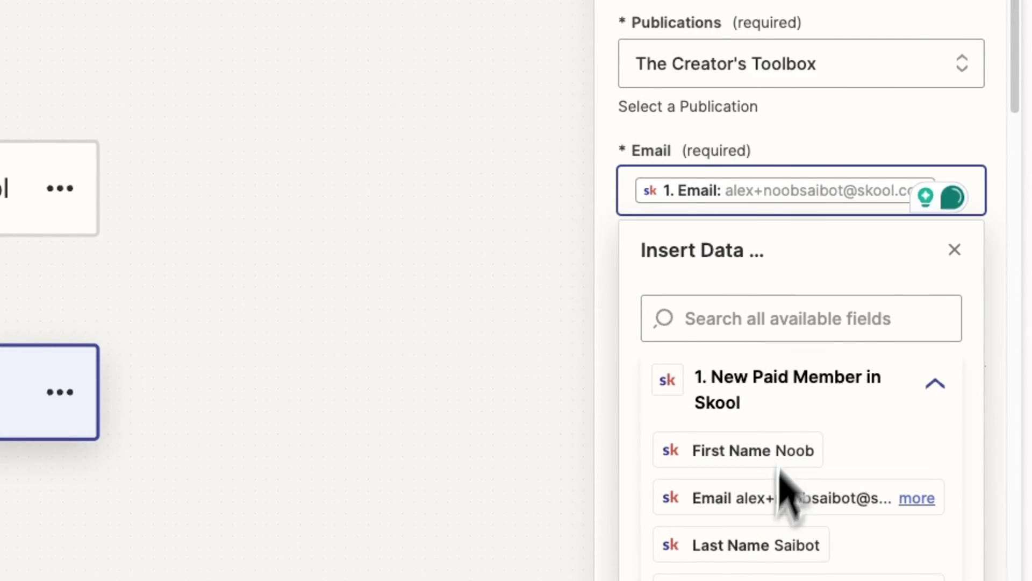
{"action": "left_click", "coordinate": [831, 149]}
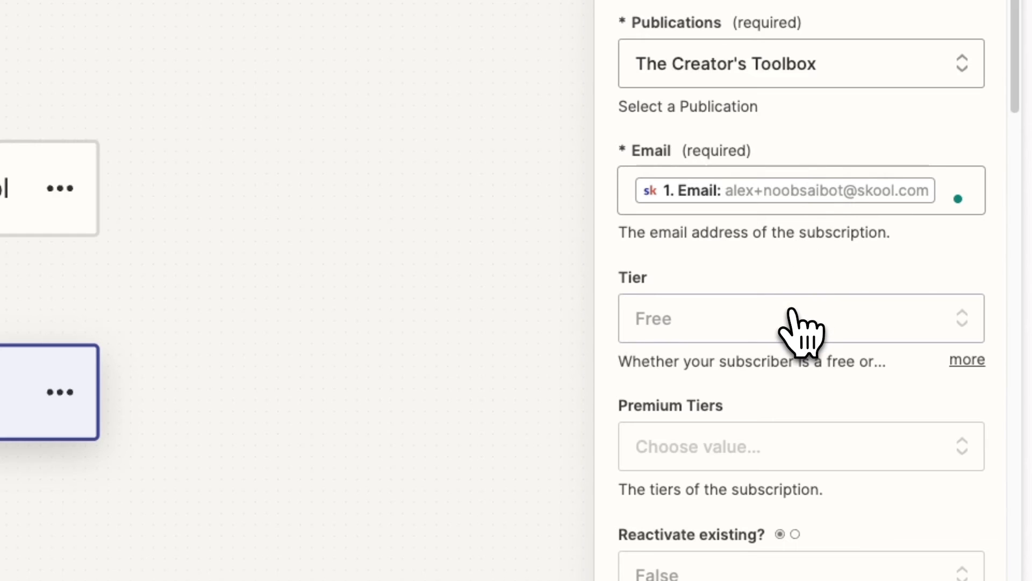
Step: Keep the subscriber tier as Free without choosing a premium tier
{"action": "left_click", "coordinate": [802, 329]}
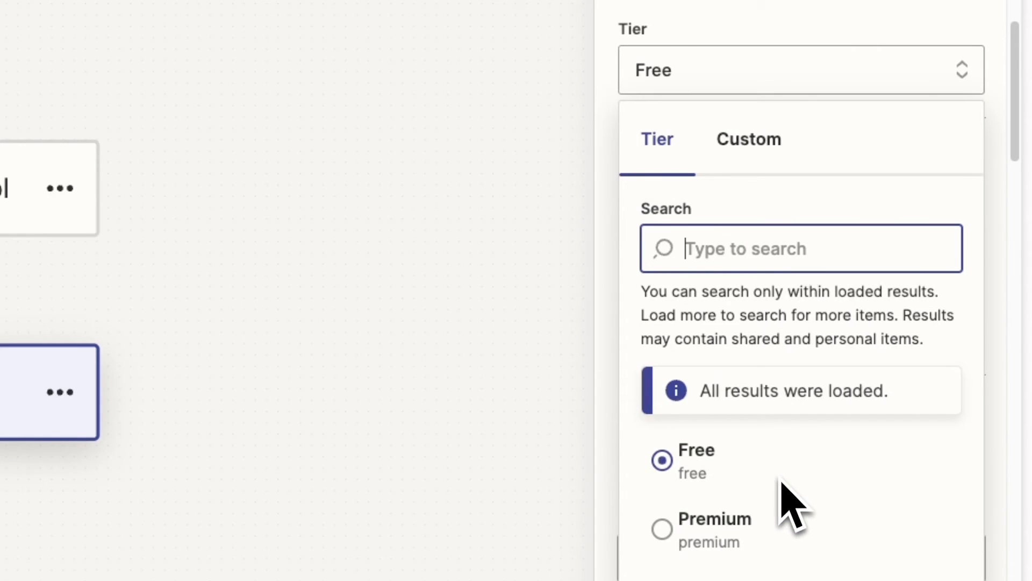
{"action": "left_click", "coordinate": [799, 70]}
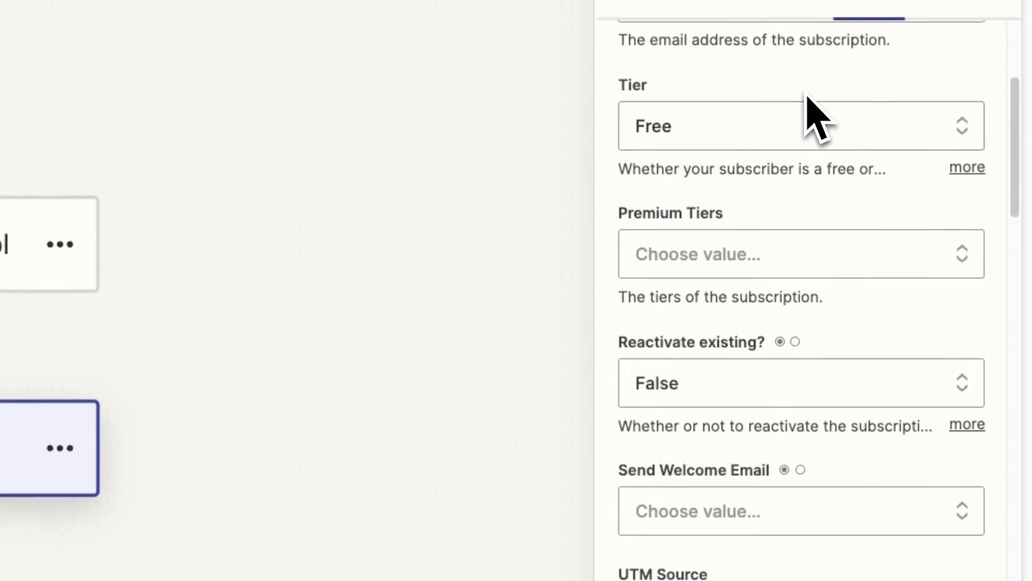
{"action": "left_click", "coordinate": [822, 274]}
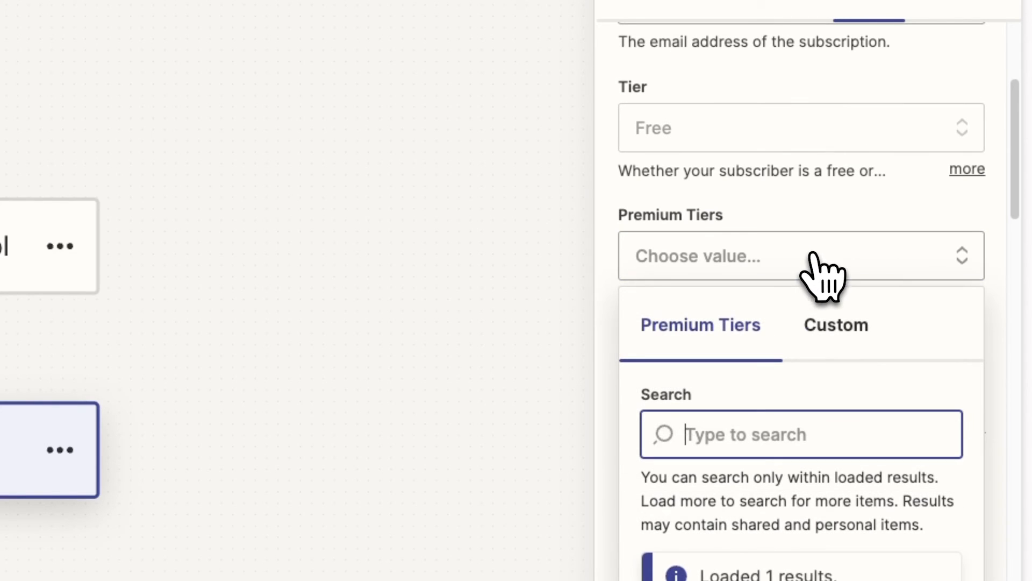
{"action": "left_click", "coordinate": [923, 252]}
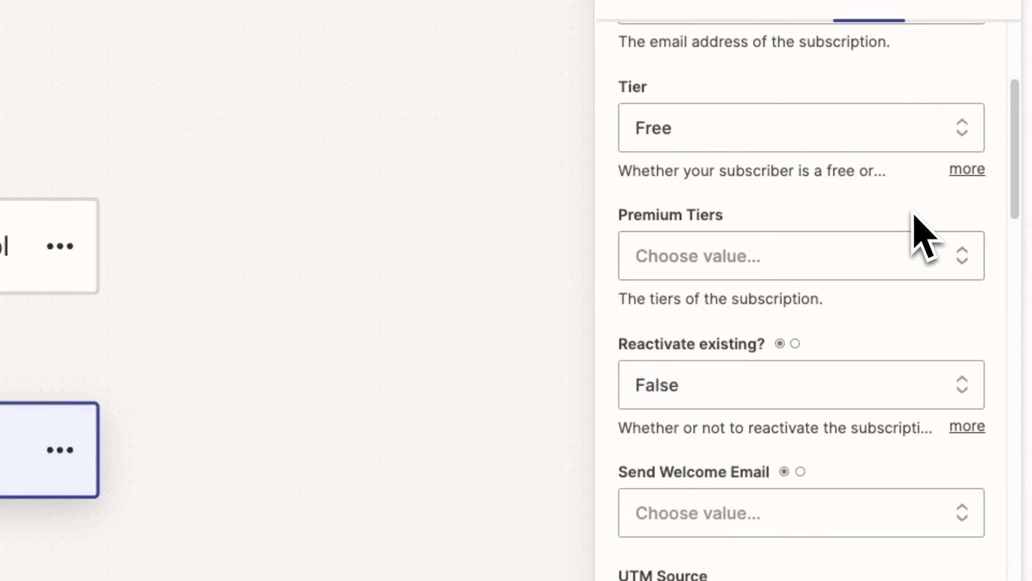
Step: Set Reactivate existing, enable Send Welcome Email, and map First Name to Skool's 1. First Name
{"action": "left_click", "coordinate": [923, 392]}
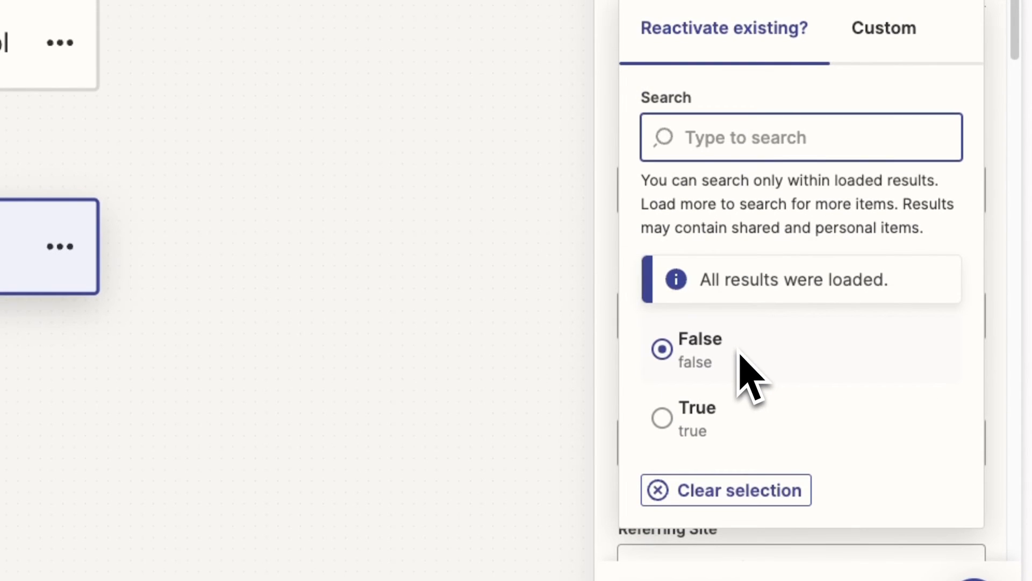
{"action": "left_click", "coordinate": [729, 381]}
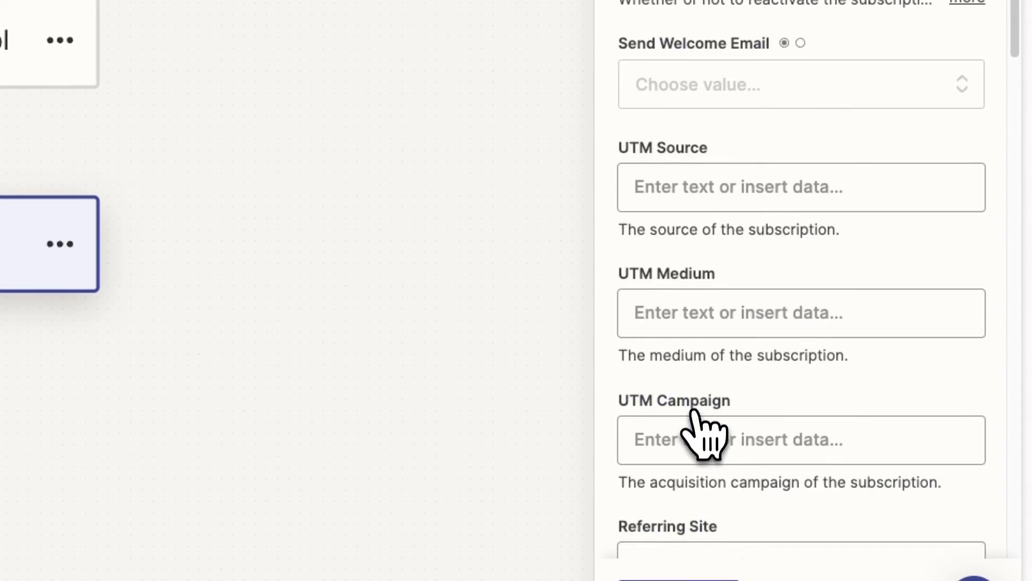
{"action": "left_click", "coordinate": [786, 87]}
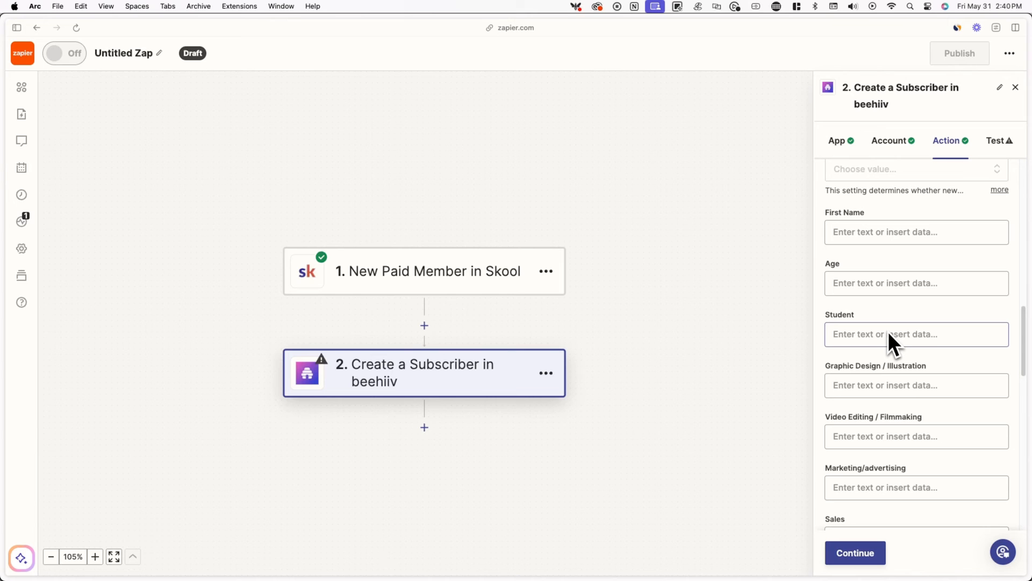
{"action": "scroll", "coordinate": [888, 331], "scroll_direction": "up", "scroll_amount": 2}
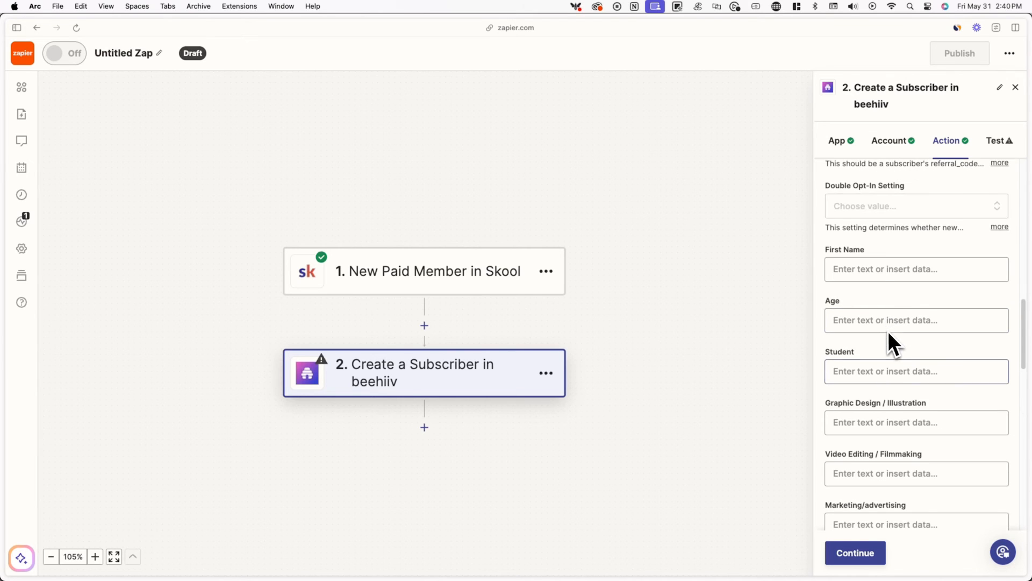
{"action": "left_click", "coordinate": [797, 212]}
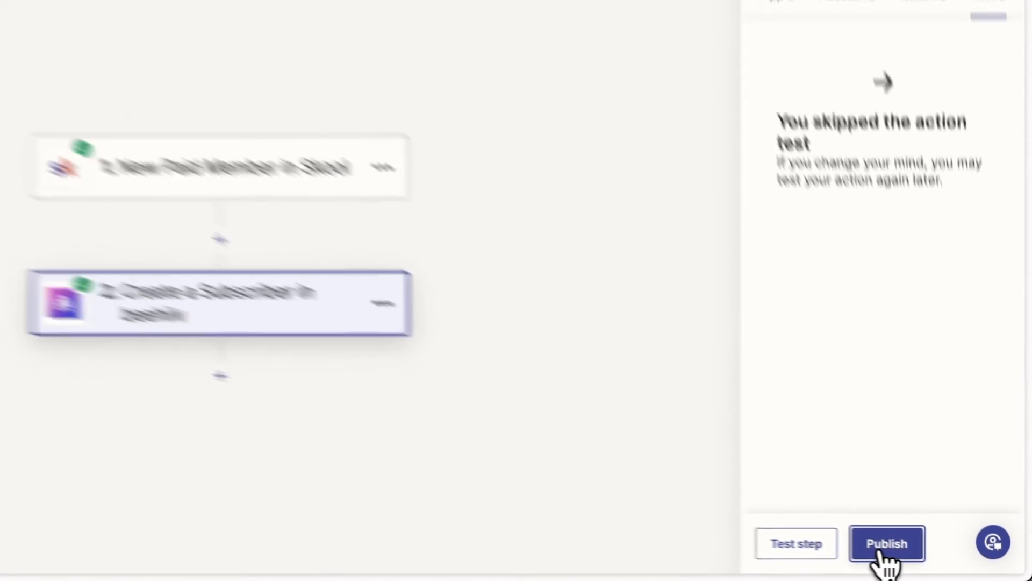
Step: Publish the Zap so it turns on
{"action": "left_click", "coordinate": [806, 539]}
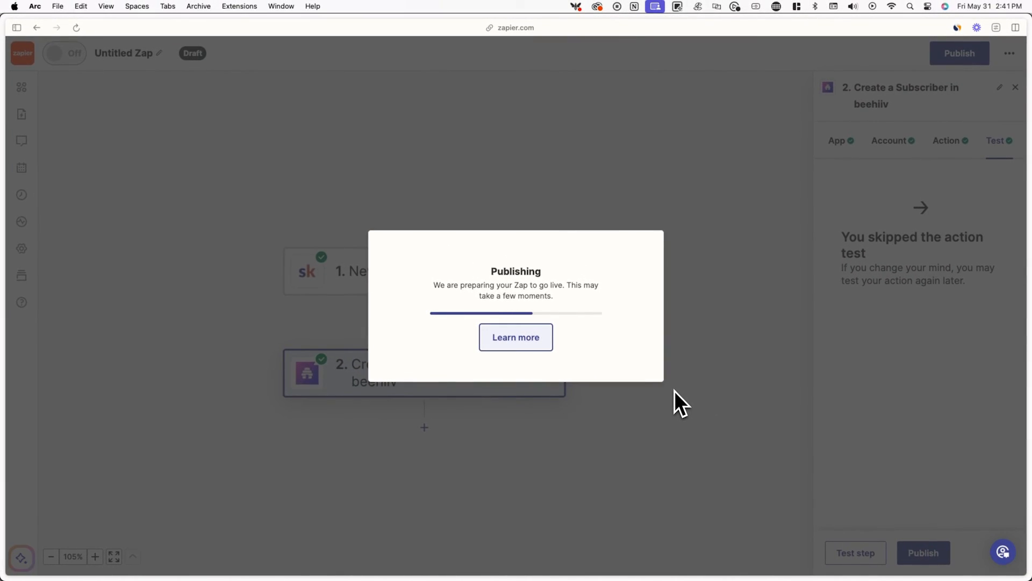